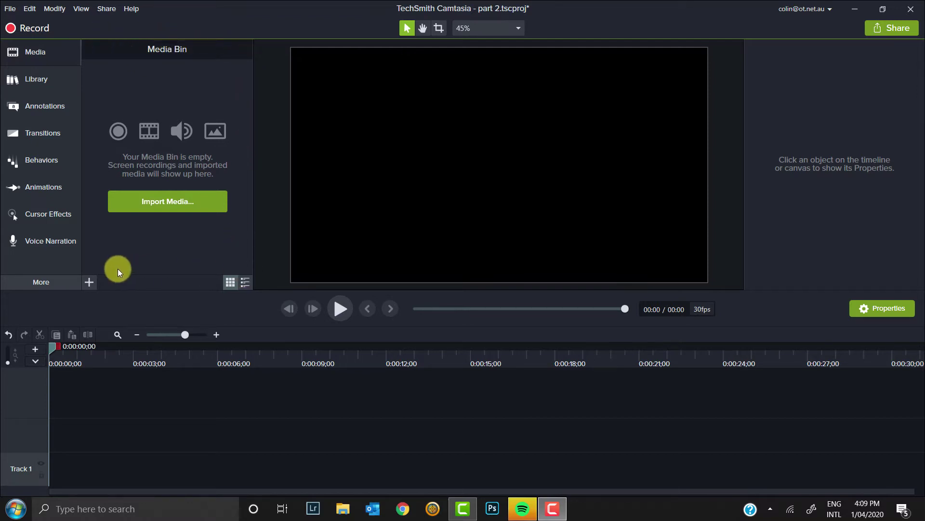
Import the video 20200324_072728.mp4 into the project and place it at the start of Track 1.
{"action": "left_click", "coordinate": [37, 131]}
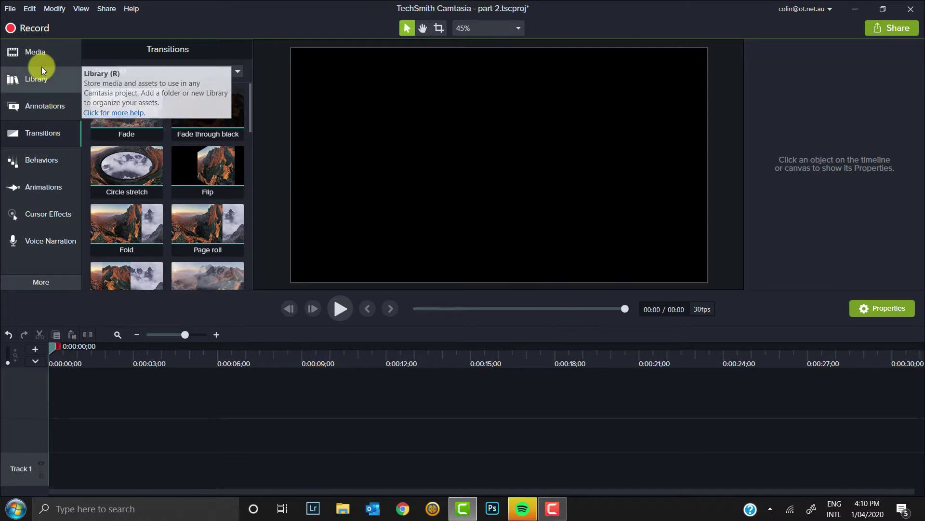
{"action": "left_click", "coordinate": [41, 54]}
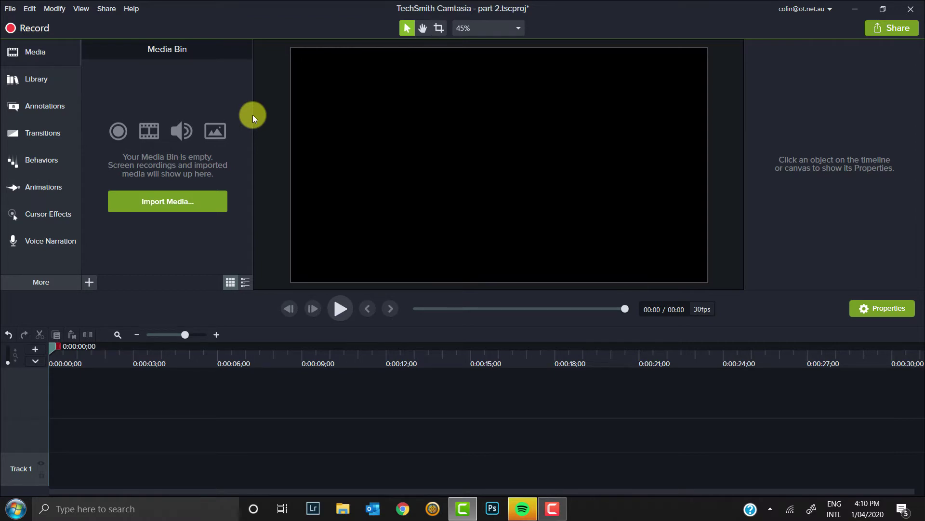
{"action": "left_click", "coordinate": [152, 204]}
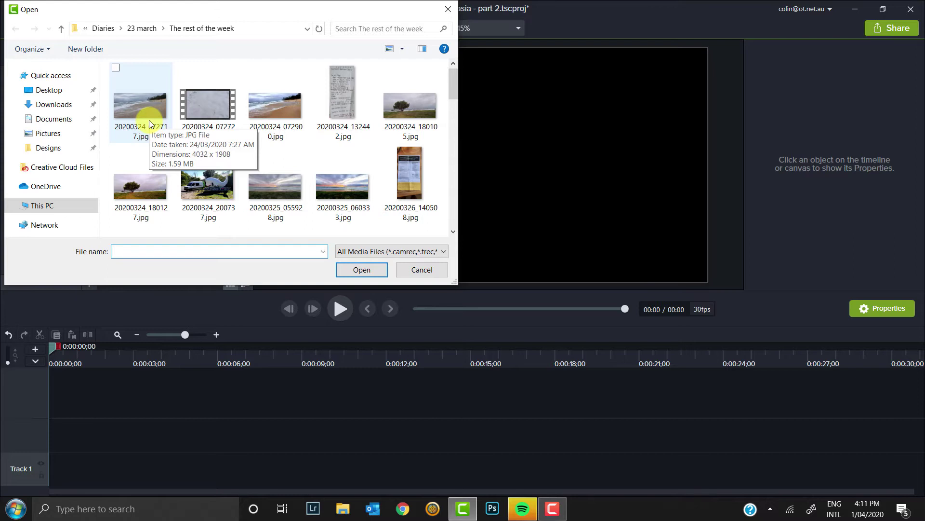
{"action": "left_click", "coordinate": [194, 115]}
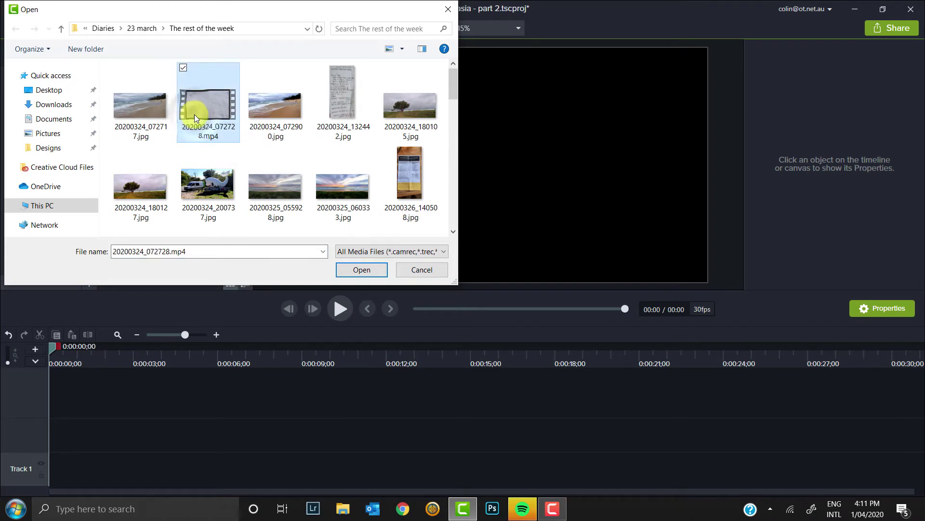
{"action": "left_click", "coordinate": [362, 271]}
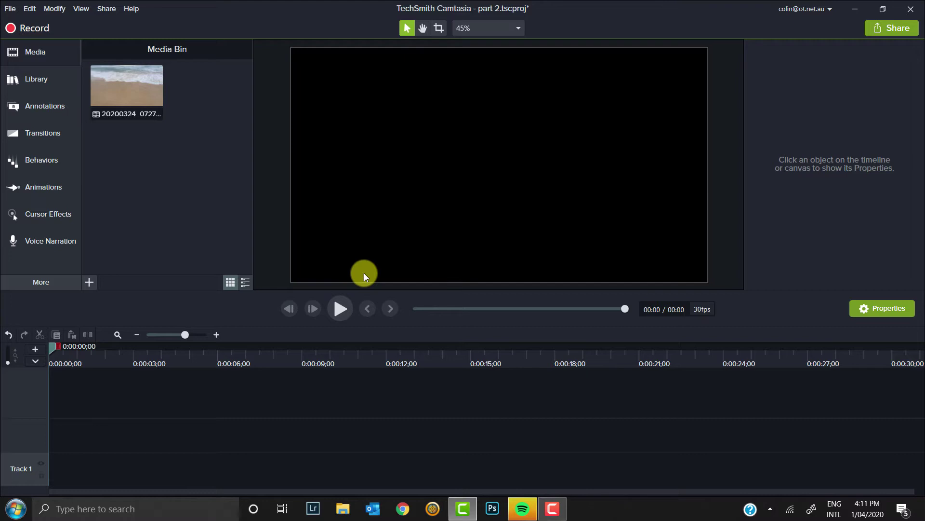
{"action": "double_click", "coordinate": [125, 88]}
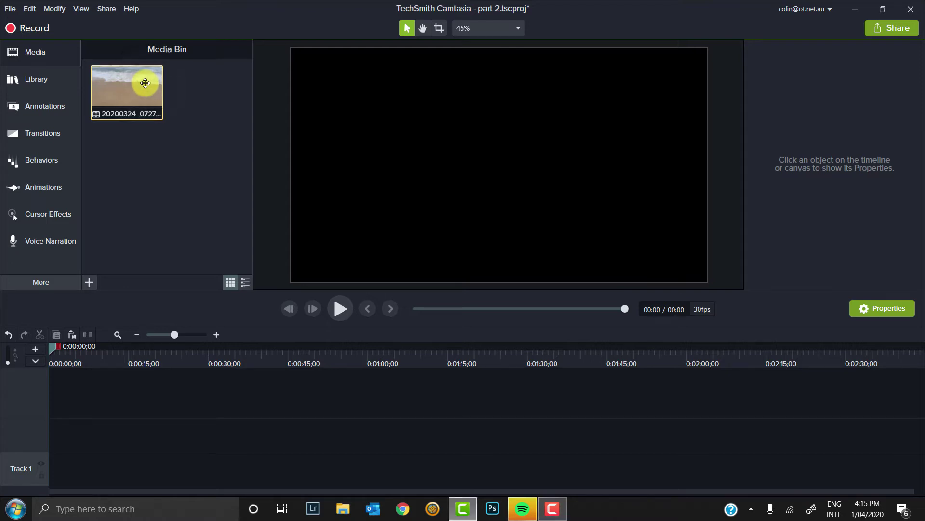
{"action": "left_click_drag", "start_coordinate": [146, 85], "coordinate": [44, 476]}
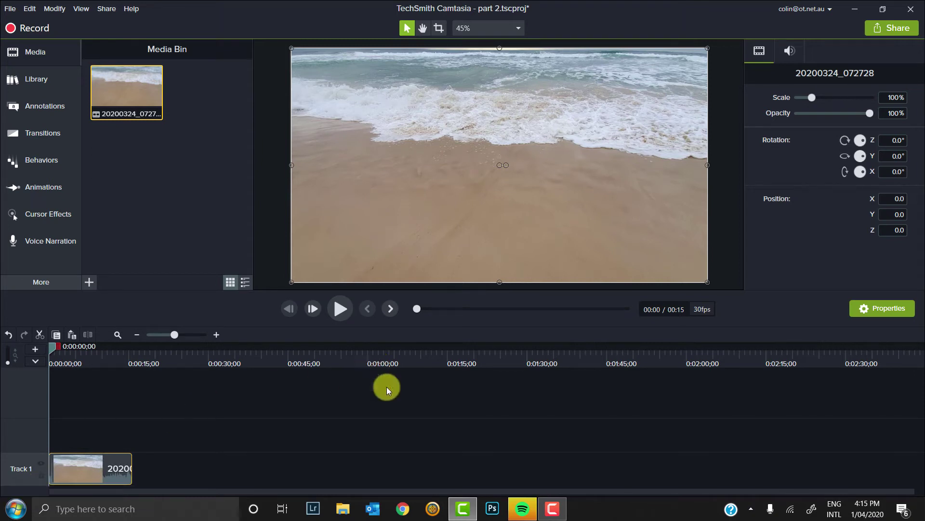
Play back the beach clip and return the playhead to the start of the timeline.
{"action": "left_click", "coordinate": [340, 311]}
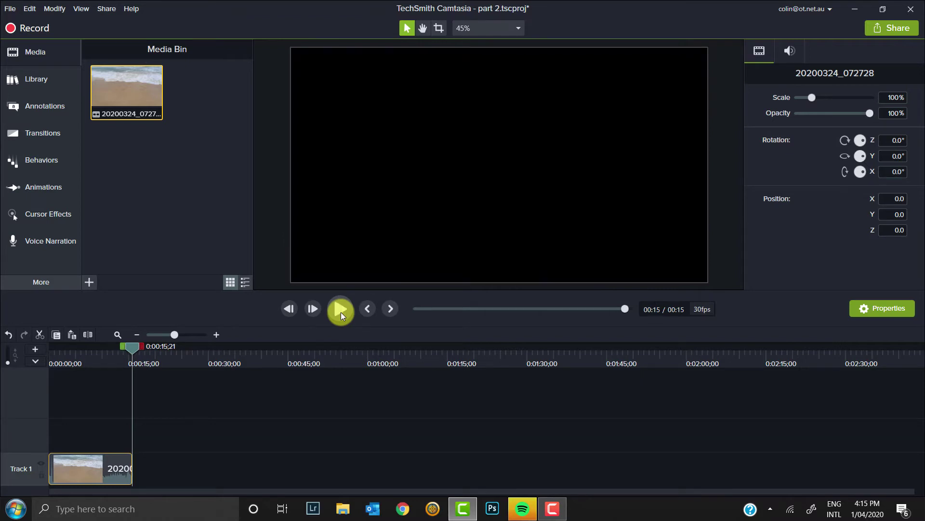
{"action": "left_click", "coordinate": [340, 311]}
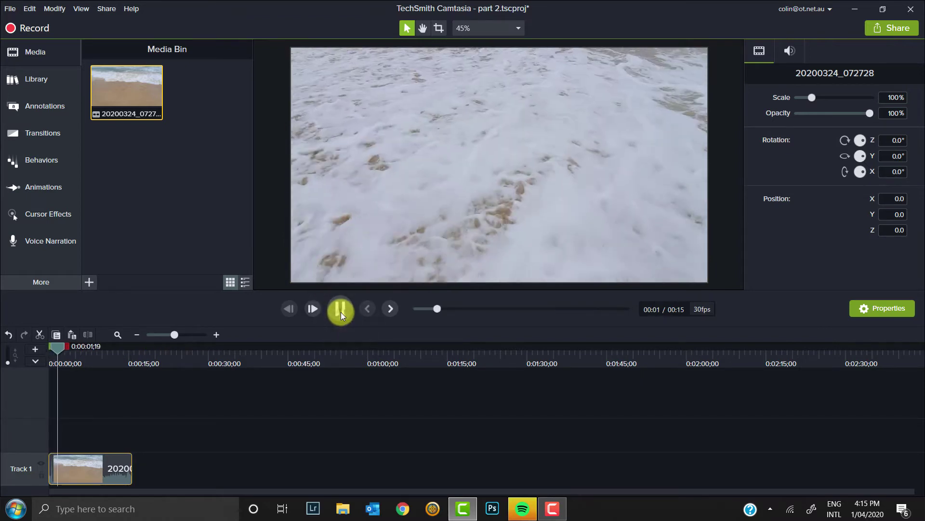
{"action": "left_click", "coordinate": [340, 312]}
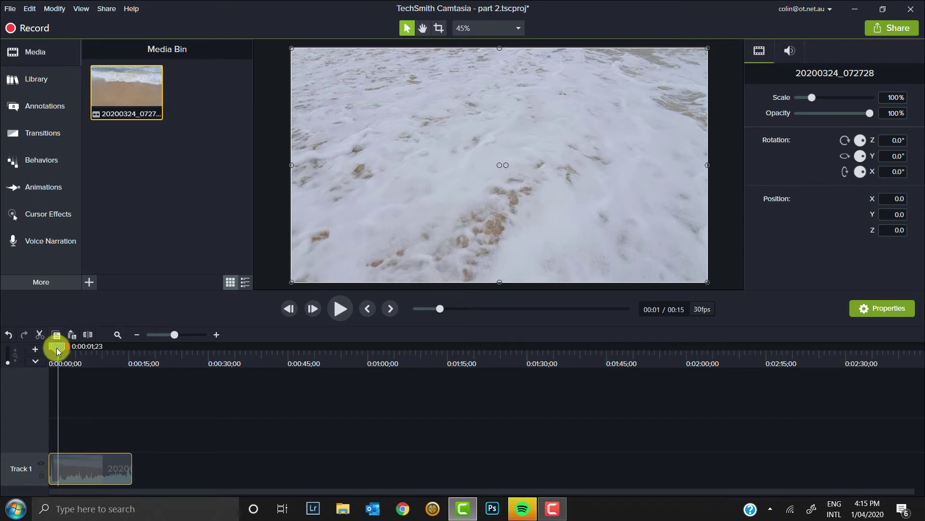
{"action": "left_click_drag", "start_coordinate": [56, 348], "coordinate": [30, 361]}
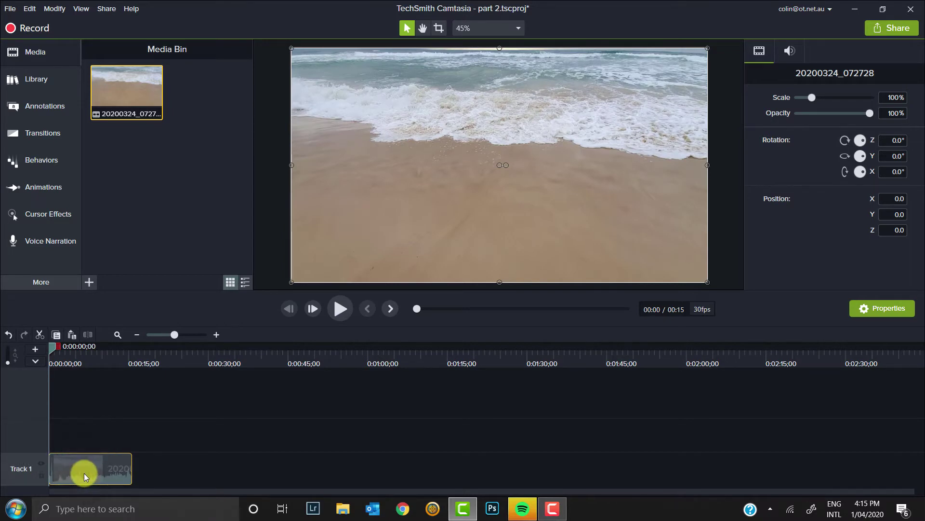
Separate the beach clip's audio from its video and lower the volume of the audio on Track 2 to near silence.
{"action": "right_click", "coordinate": [107, 478]}
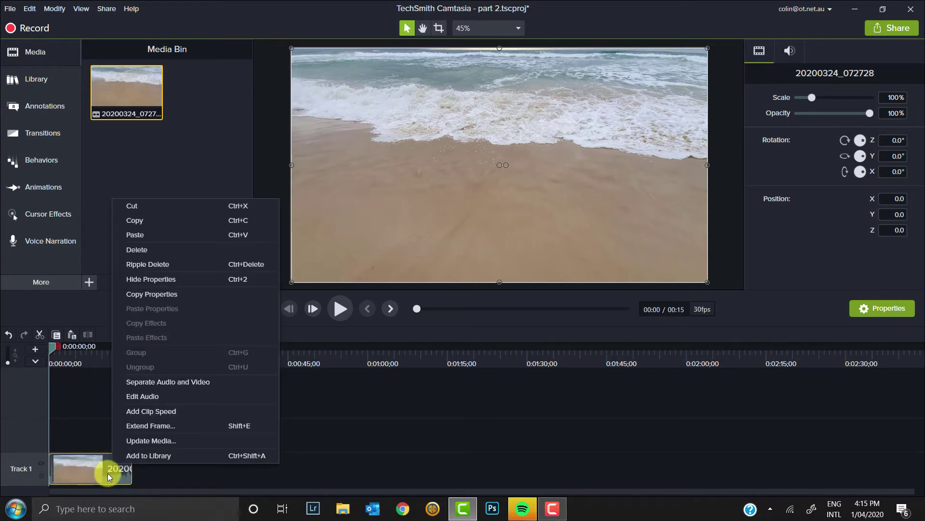
{"action": "left_click", "coordinate": [134, 387]}
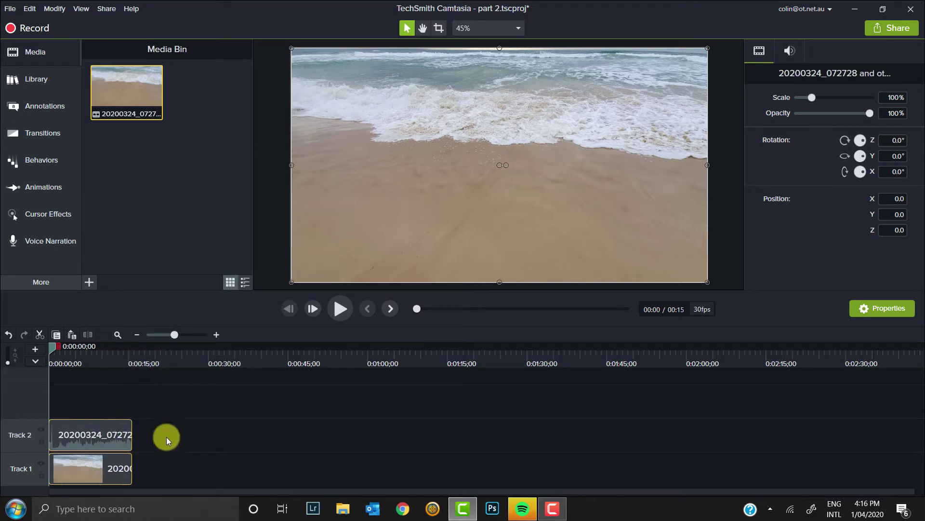
{"action": "mouse_move", "coordinate": [97, 445]}
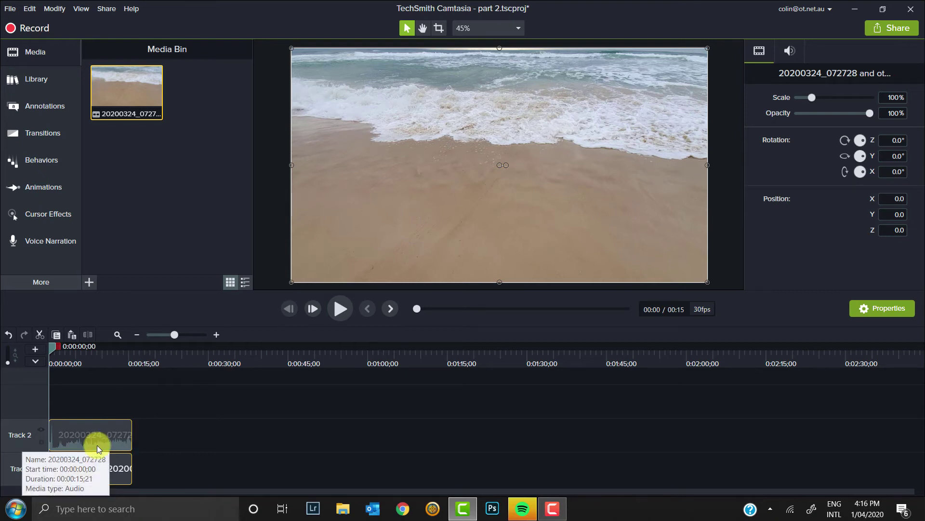
{"action": "mouse_move", "coordinate": [116, 467]}
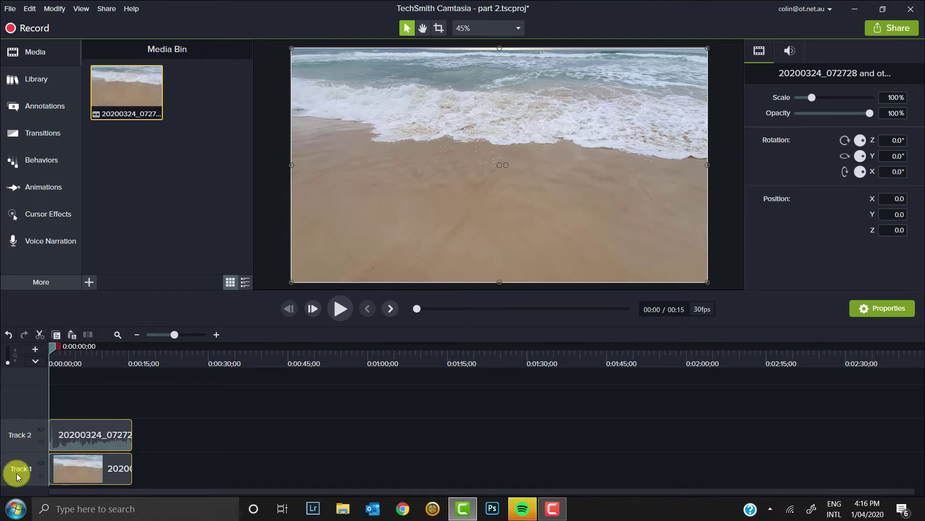
{"action": "left_click", "coordinate": [87, 435]}
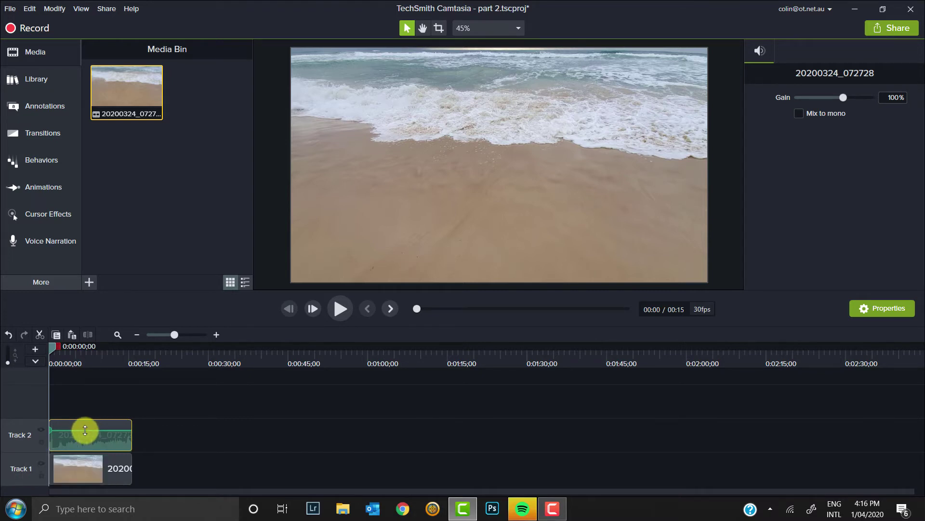
{"action": "left_click_drag", "start_coordinate": [85, 430], "coordinate": [86, 446]}
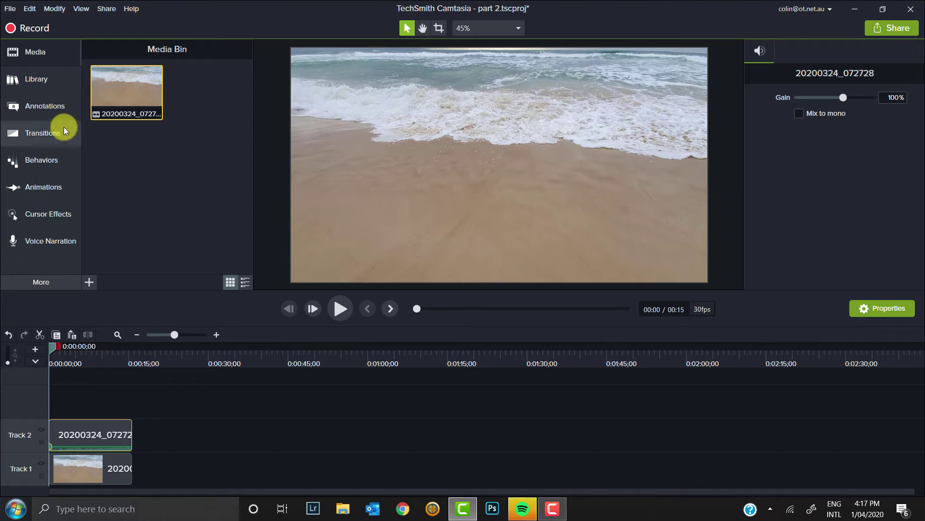
Add the Basic white text rectangle callout over the sand in the lower-left part of the video frame.
{"action": "left_click", "coordinate": [45, 116]}
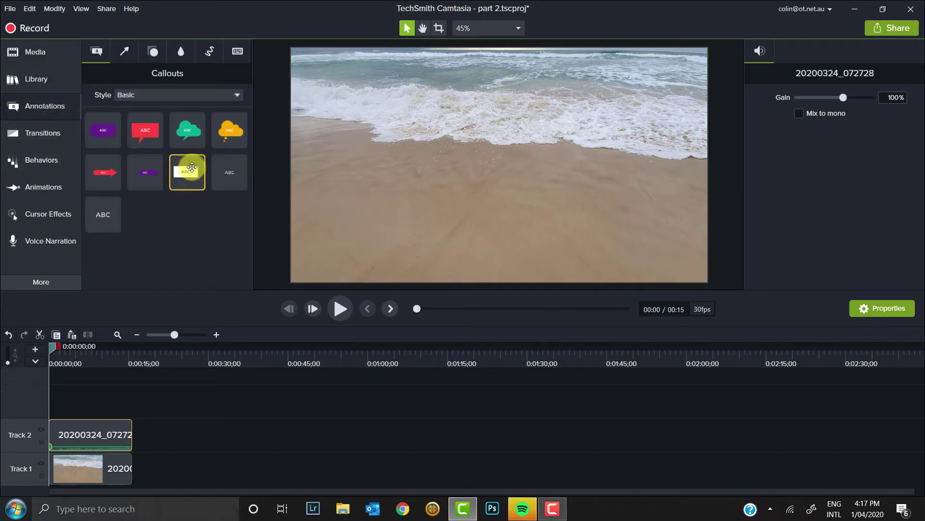
{"action": "left_click", "coordinate": [188, 172]}
{"action": "left_click_drag", "start_coordinate": [188, 172], "coordinate": [349, 237]}
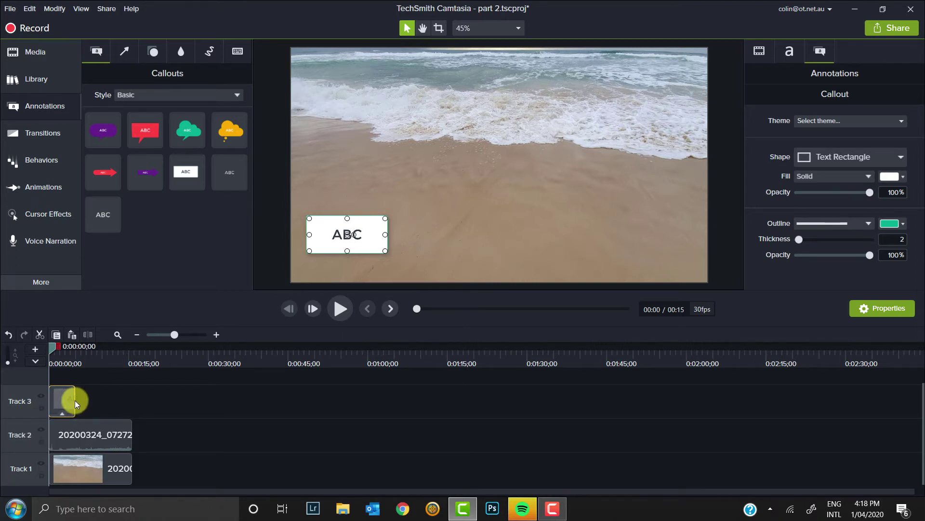
Extend the callout on Track 3 to the beach clip's end, and set its duration back to about 5 seconds.
{"action": "left_click_drag", "start_coordinate": [75, 400], "coordinate": [134, 411]}
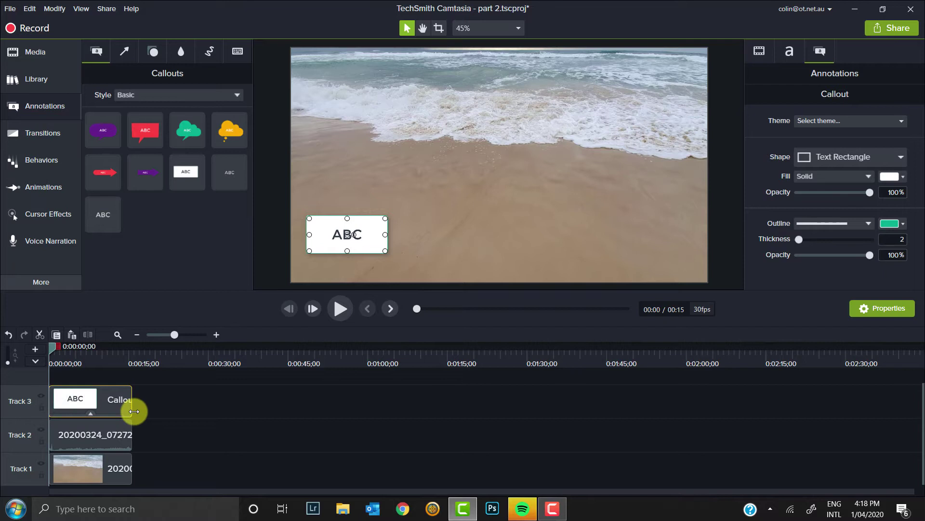
{"action": "right_click", "coordinate": [108, 398]}
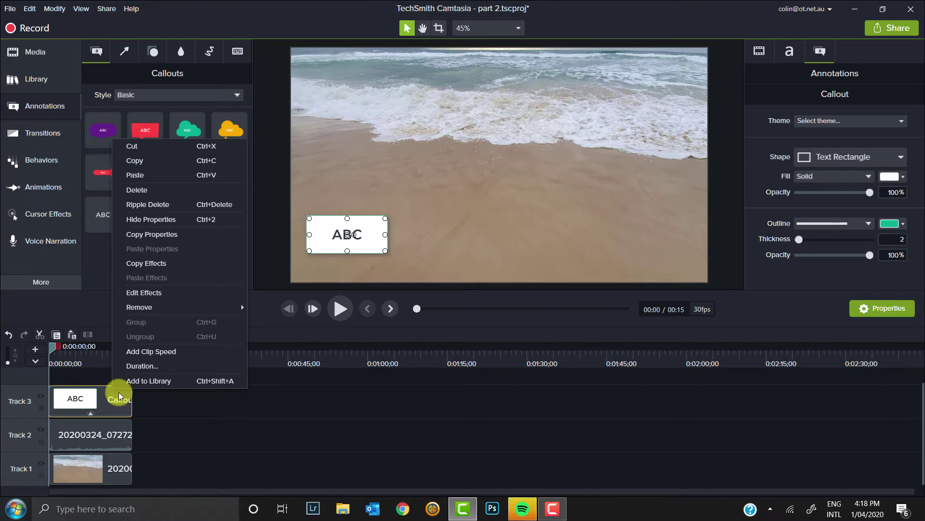
{"action": "left_click", "coordinate": [132, 366]}
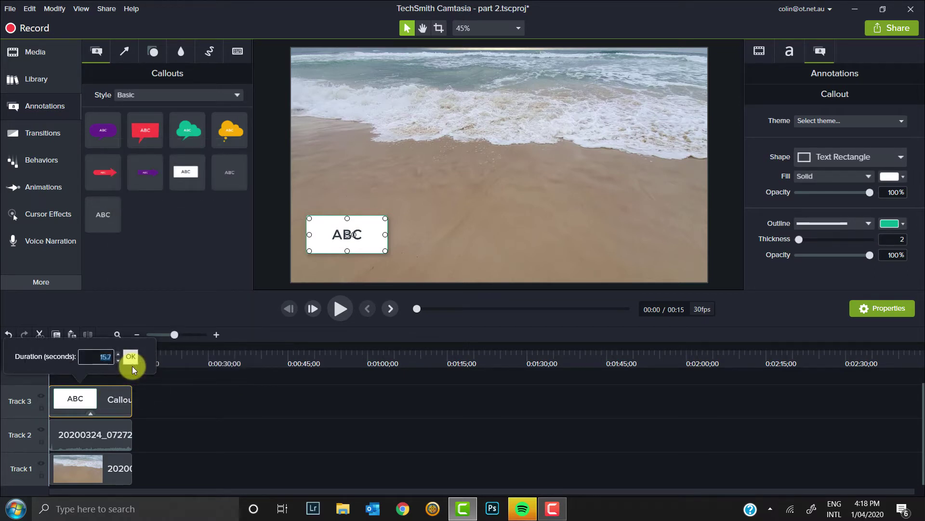
{"action": "left_click", "coordinate": [107, 359]}
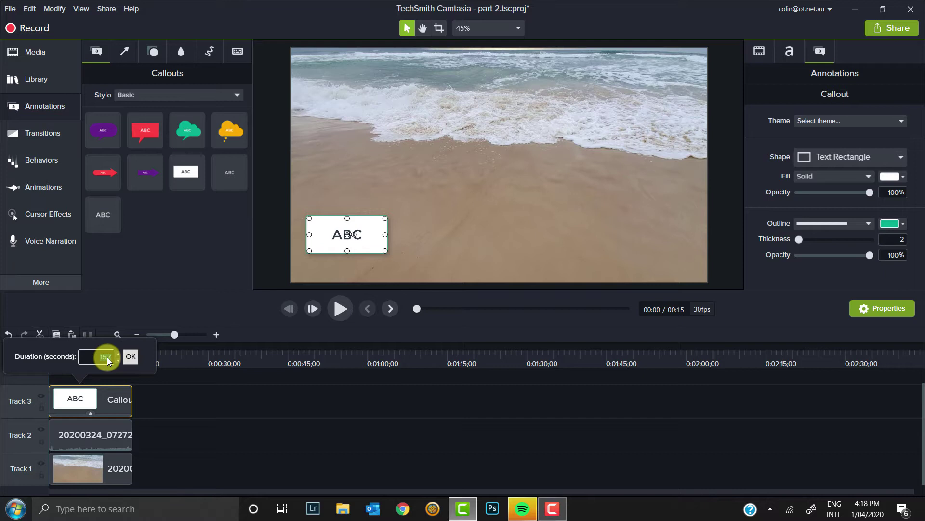
{"action": "type", "text": "8"}
{"action": "key", "text": "Return"}
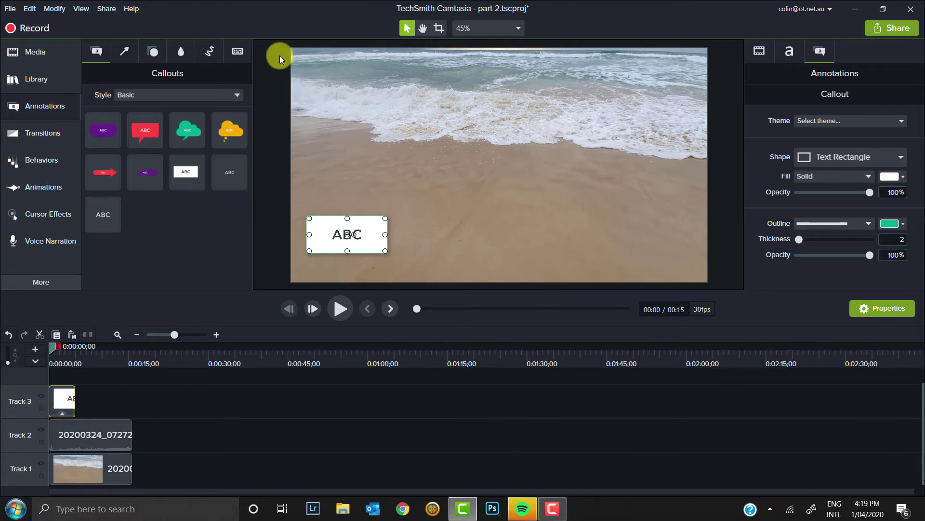
Move the callout to start at about 6.5 seconds, and add Fade transitions at the beach clip's start and both ends of the callout.
{"action": "left_click", "coordinate": [24, 132]}
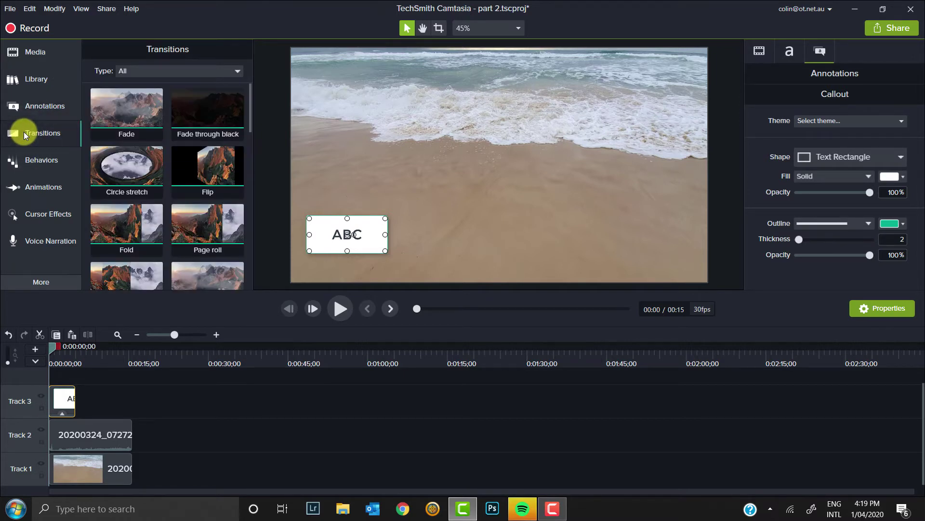
{"action": "left_click_drag", "start_coordinate": [60, 396], "coordinate": [90, 403]}
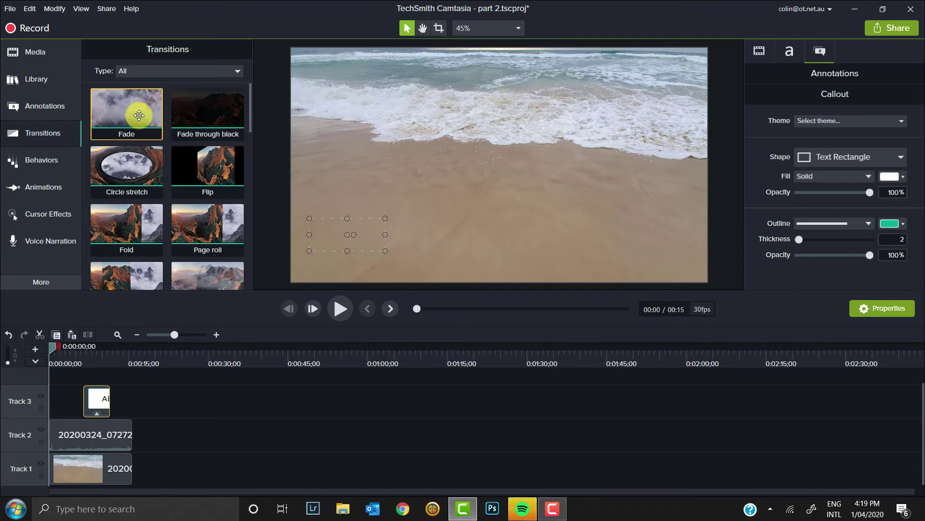
{"action": "left_click_drag", "start_coordinate": [124, 128], "coordinate": [66, 464]}
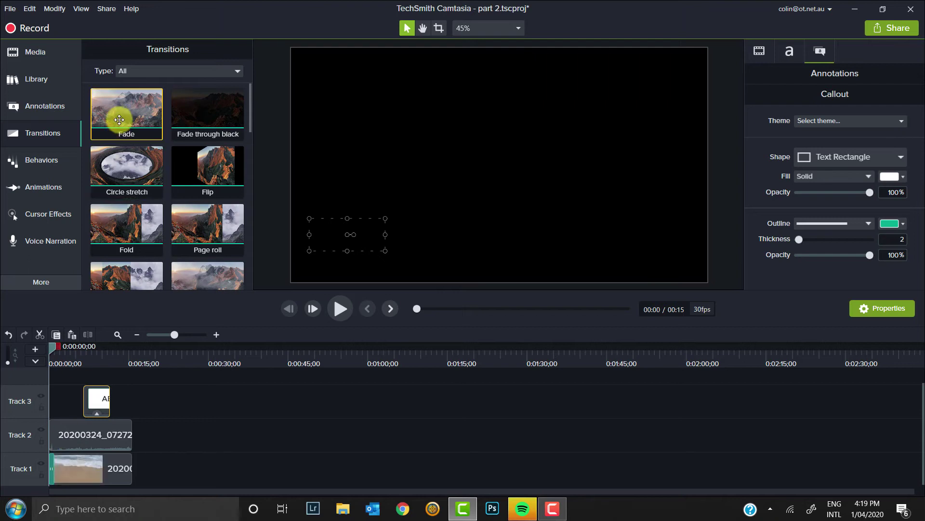
{"action": "left_click_drag", "start_coordinate": [119, 118], "coordinate": [90, 394]}
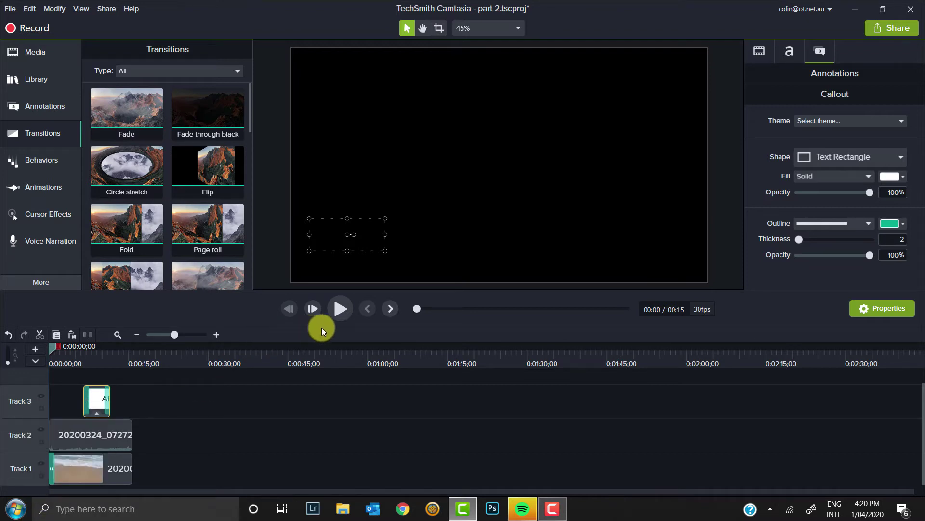
Play the whole timeline to preview the fades on the beach clip and the callout.
{"action": "left_click", "coordinate": [337, 308]}
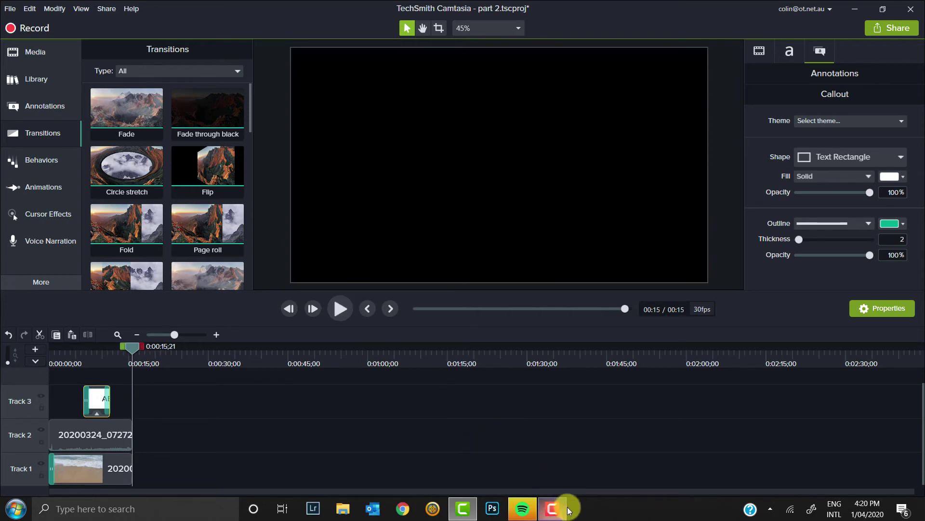
{"action": "mouse_move", "coordinate": [559, 512]}
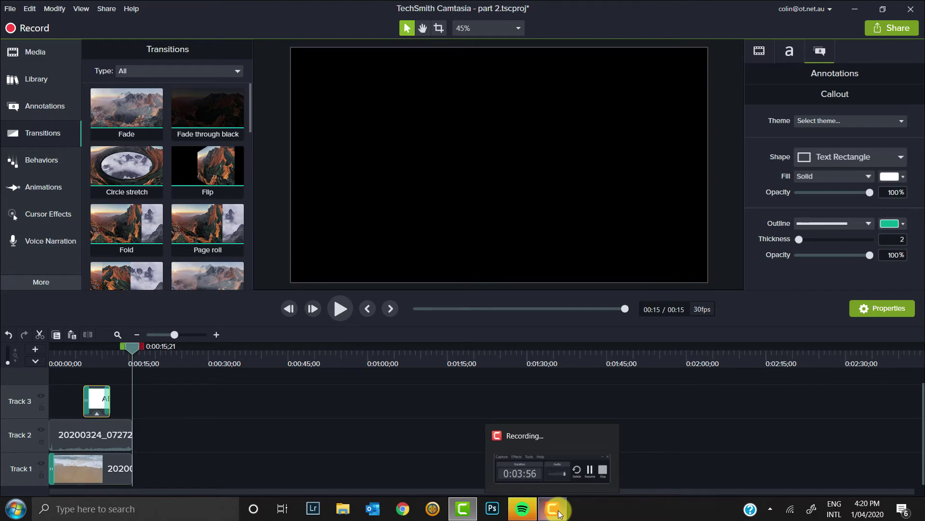
{"action": "left_click", "coordinate": [560, 512]}
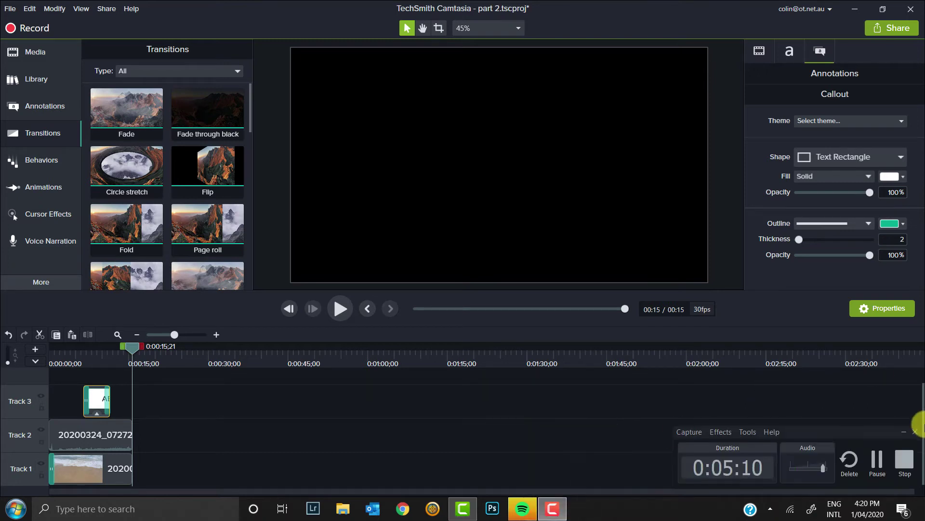
Look through the available behaviors, zoom and pan animations, and audio effects.
{"action": "left_click", "coordinate": [32, 163]}
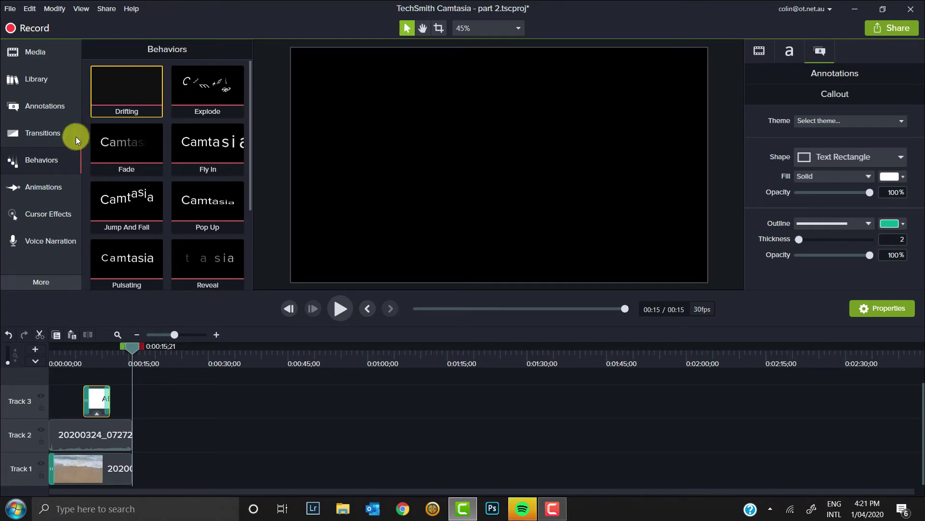
{"action": "left_click", "coordinate": [37, 192]}
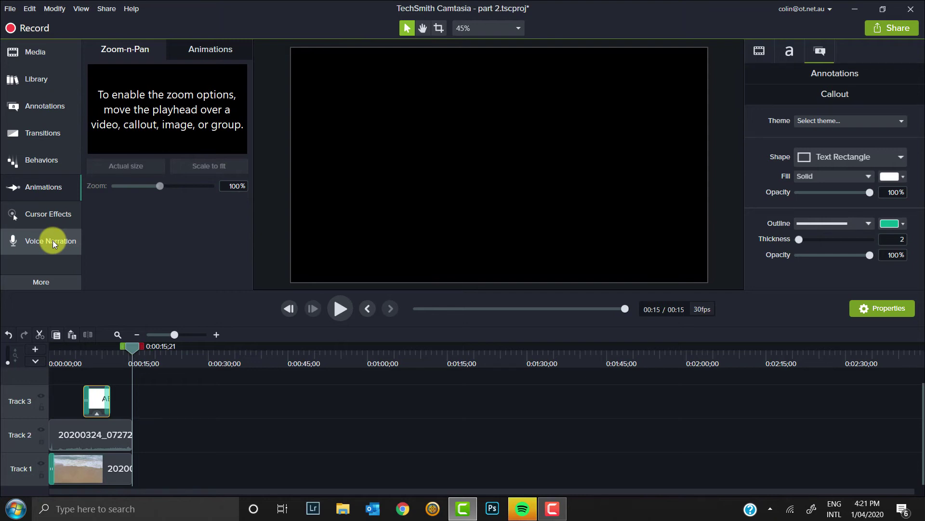
{"action": "left_click", "coordinate": [35, 279]}
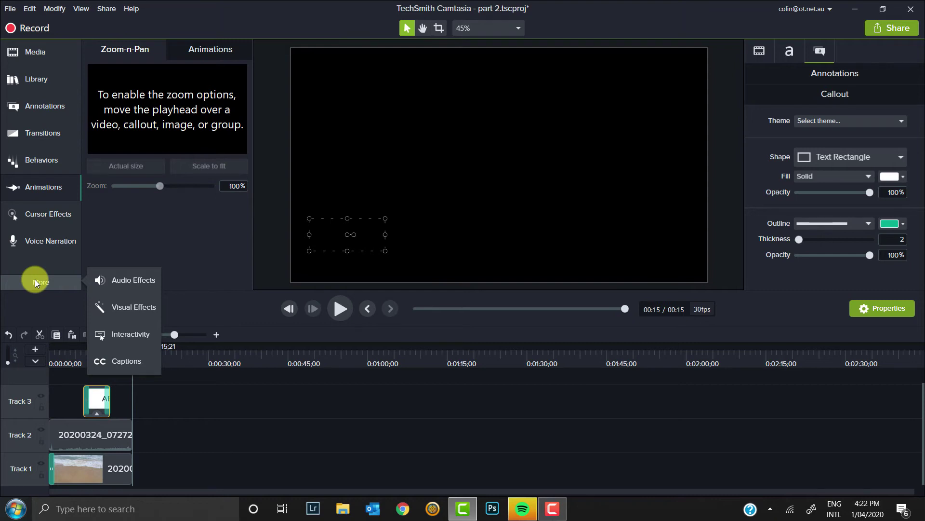
{"action": "left_click", "coordinate": [109, 282]}
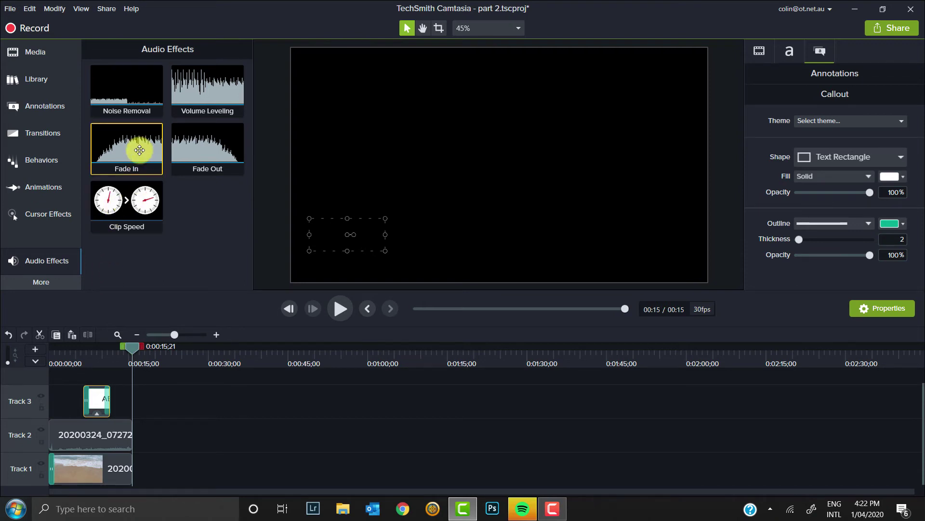
Apply the Fade In and Fade Out audio effects to the Track 2 beach audio, and play the timeline from the start.
{"action": "left_click_drag", "start_coordinate": [139, 150], "coordinate": [61, 430]}
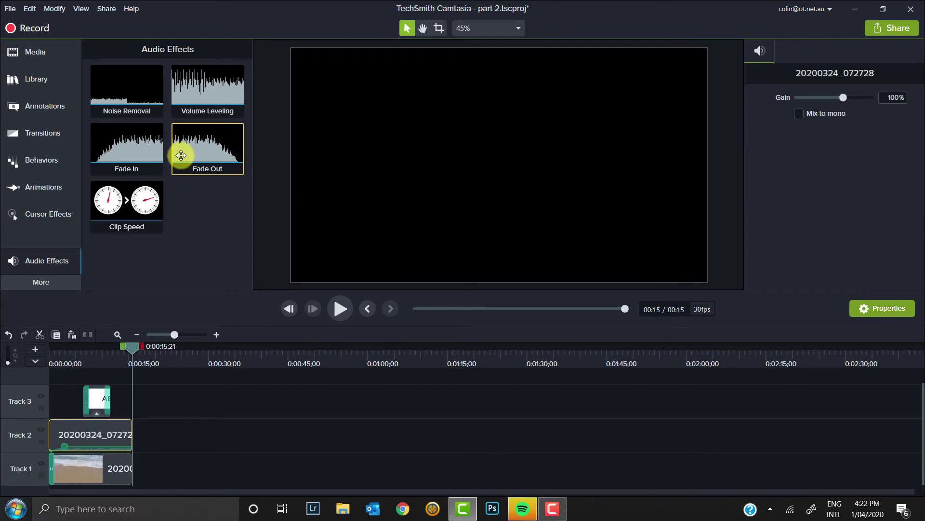
{"action": "left_click_drag", "start_coordinate": [183, 150], "coordinate": [99, 426]}
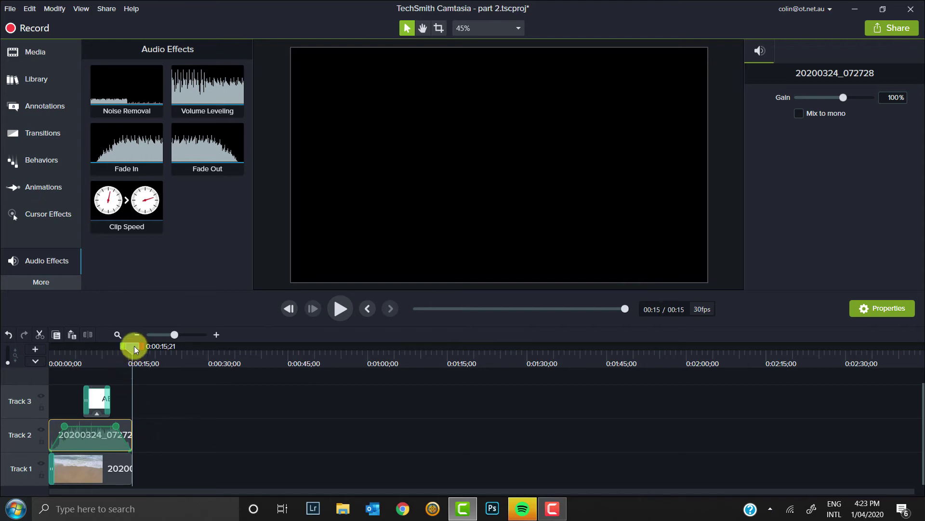
{"action": "left_click_drag", "start_coordinate": [134, 345], "coordinate": [51, 334]}
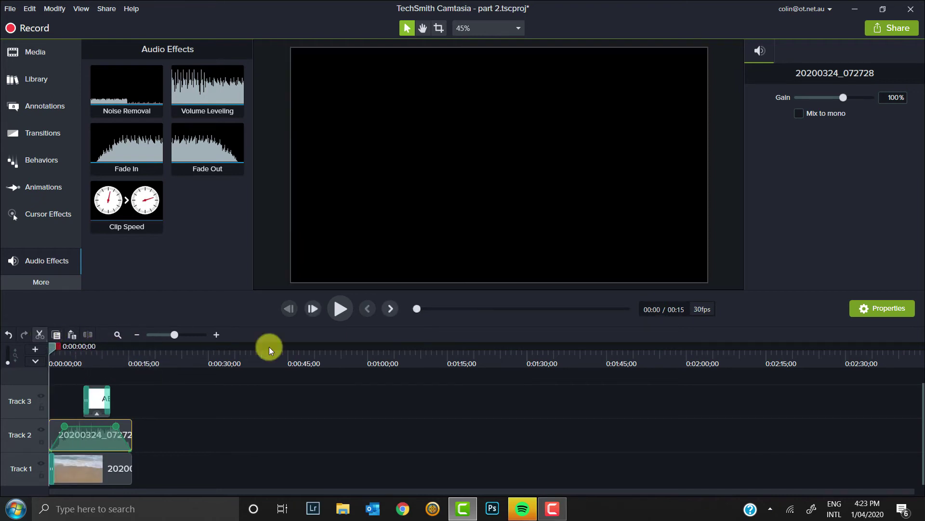
{"action": "left_click", "coordinate": [340, 310]}
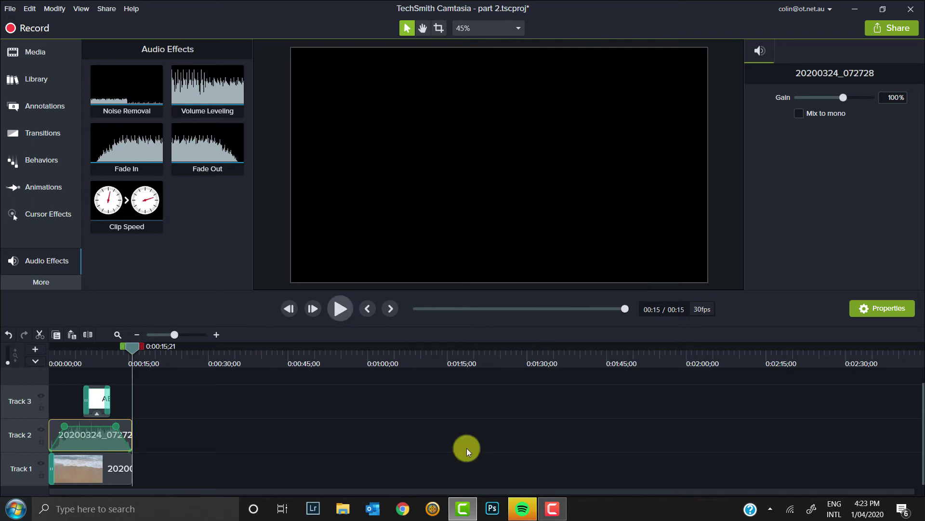
{"action": "left_click", "coordinate": [554, 510]}
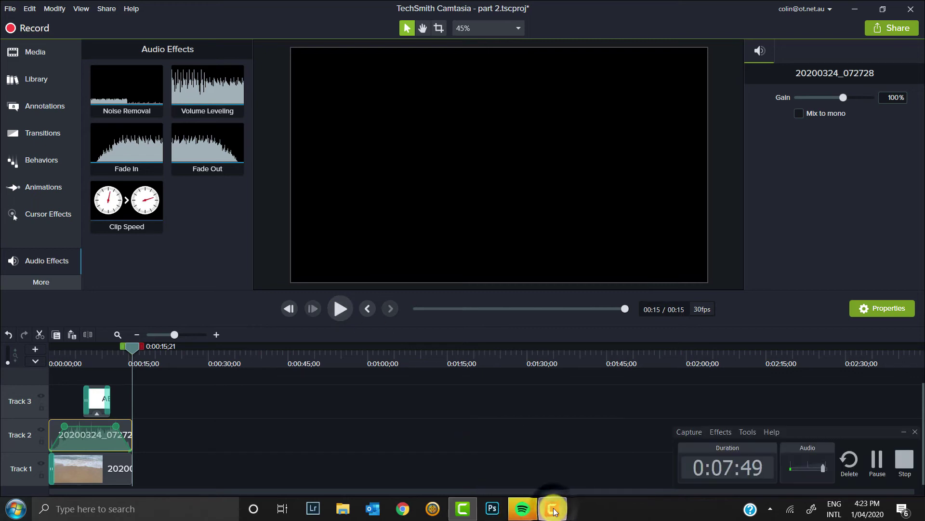
{"action": "left_click", "coordinate": [877, 458]}
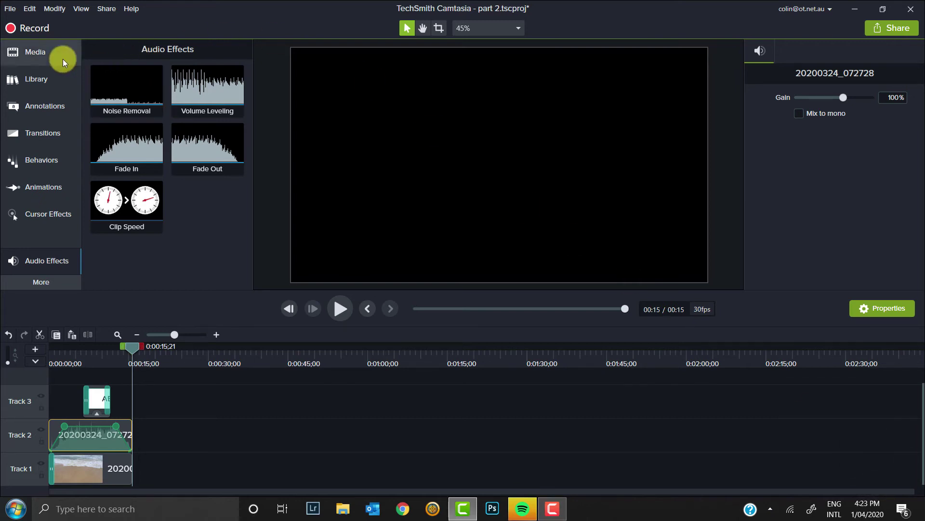
Import the sunset photo 20200318_191156.jpg from the Diaries > 16 3 2020 > 6 thur folder into the Media Bin.
{"action": "left_click", "coordinate": [39, 54]}
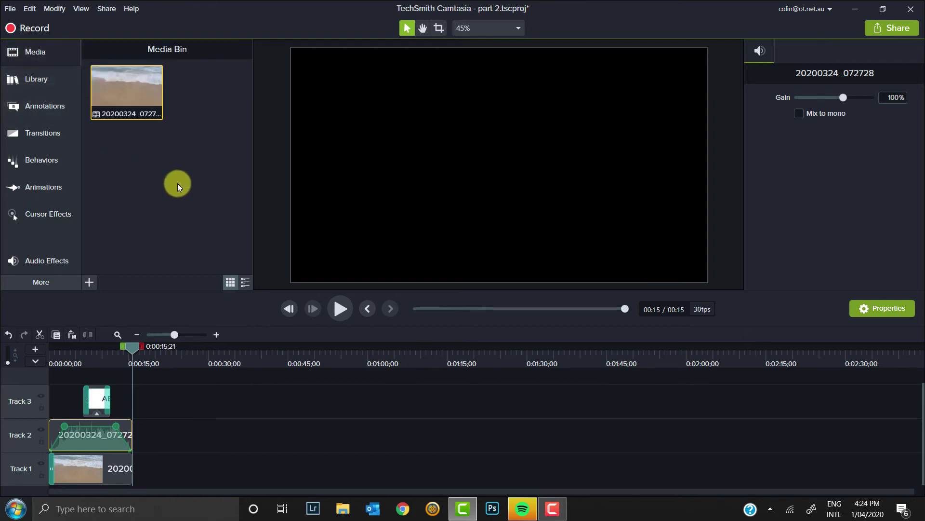
{"action": "right_click", "coordinate": [160, 163]}
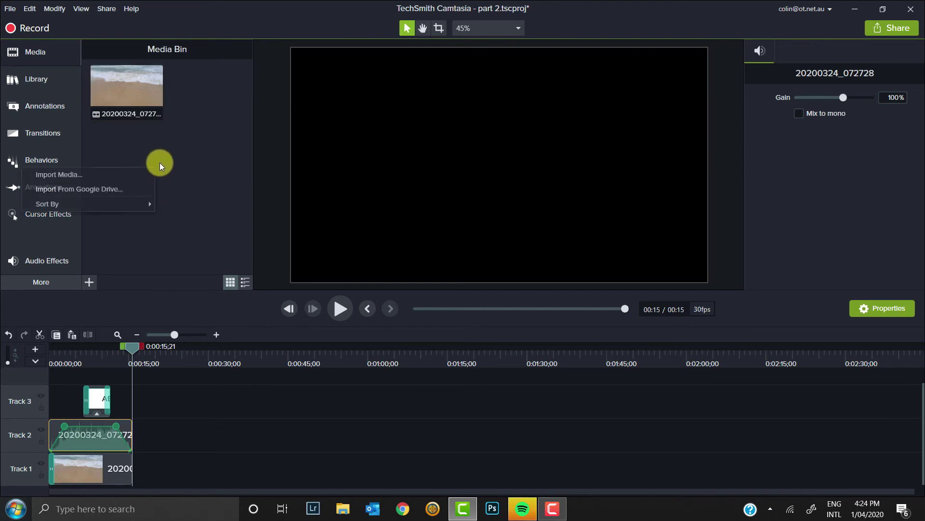
{"action": "left_click", "coordinate": [119, 174]}
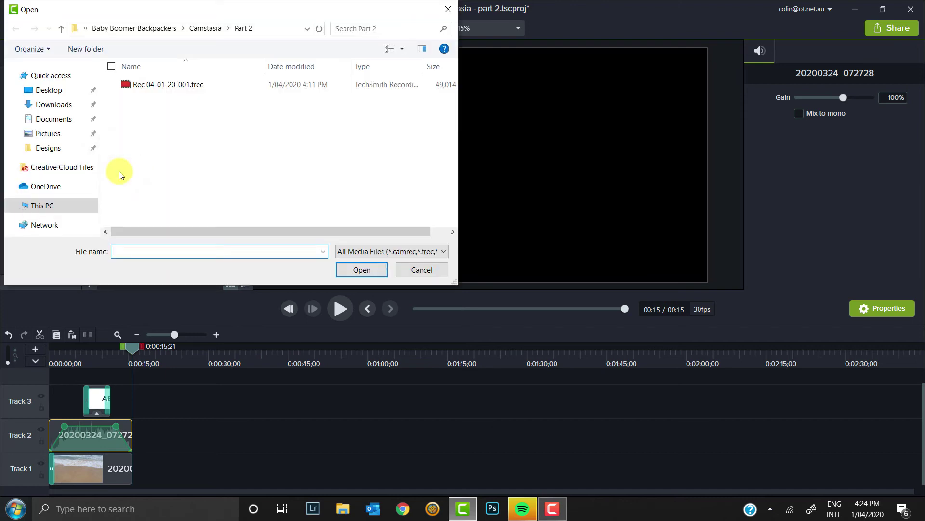
{"action": "left_click", "coordinate": [167, 29]}
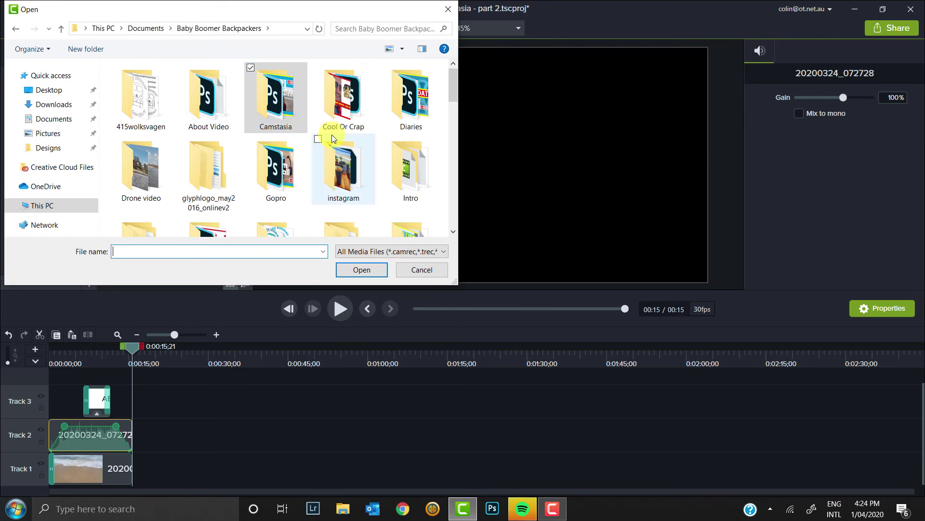
{"action": "double_click", "coordinate": [427, 114]}
{"action": "double_click", "coordinate": [152, 151]}
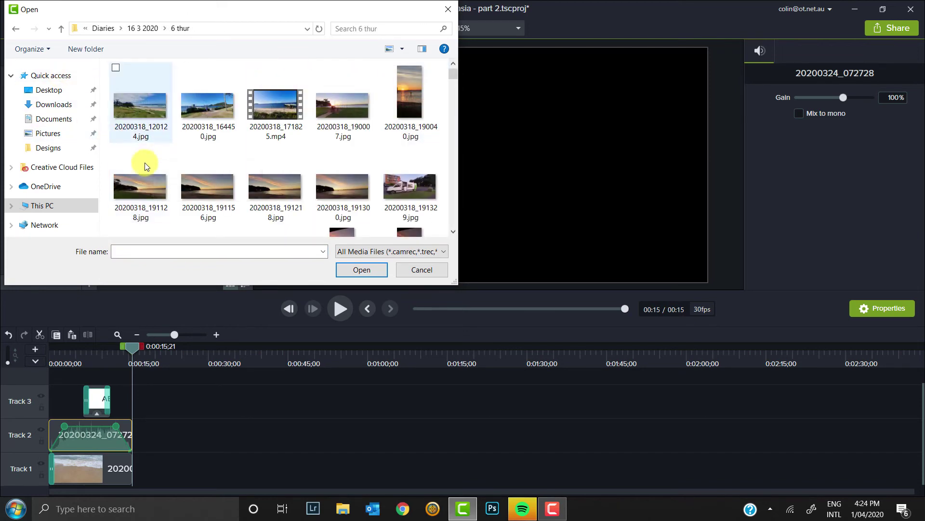
{"action": "left_click", "coordinate": [199, 190]}
{"action": "left_click", "coordinate": [348, 271]}
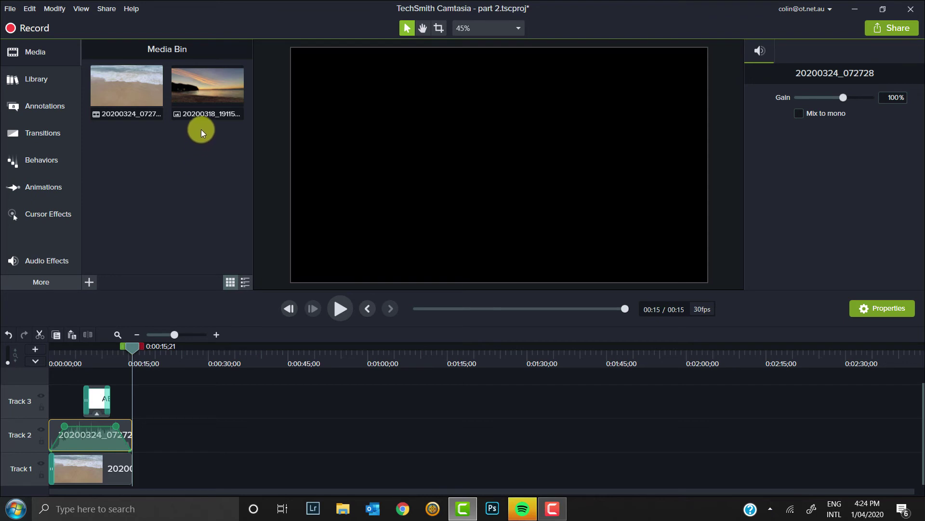
Place the sunset photo on Track 1 directly after the beach clip, and extend it to end at about 40 seconds.
{"action": "left_click_drag", "start_coordinate": [203, 101], "coordinate": [131, 485]}
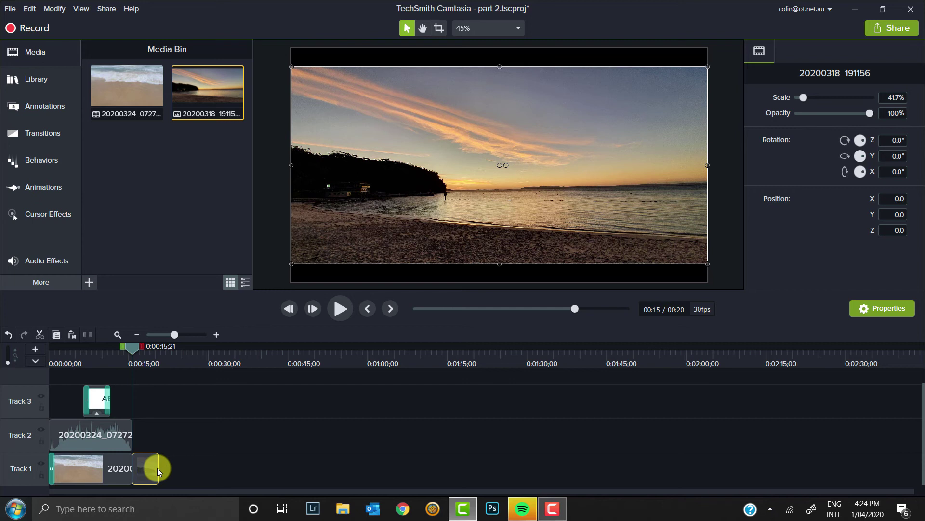
{"action": "left_click_drag", "start_coordinate": [158, 468], "coordinate": [262, 469]}
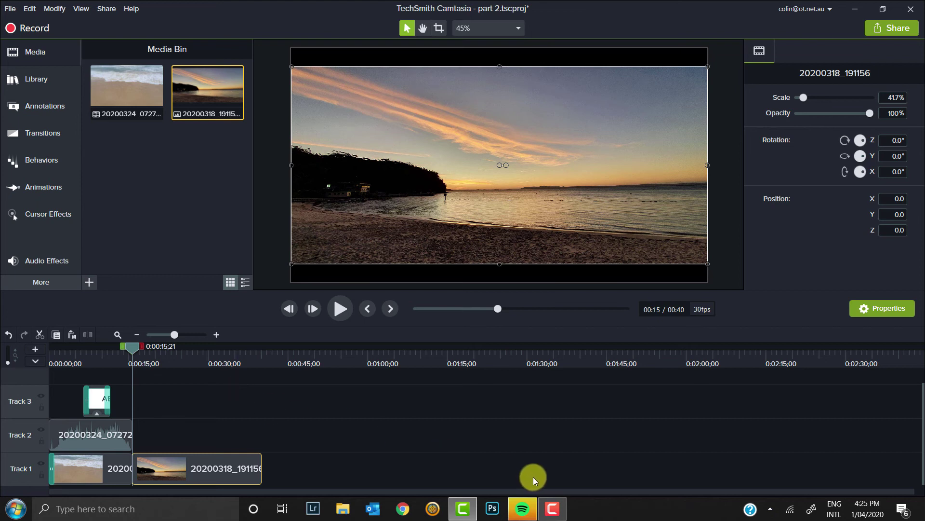
{"action": "left_click", "coordinate": [552, 509]}
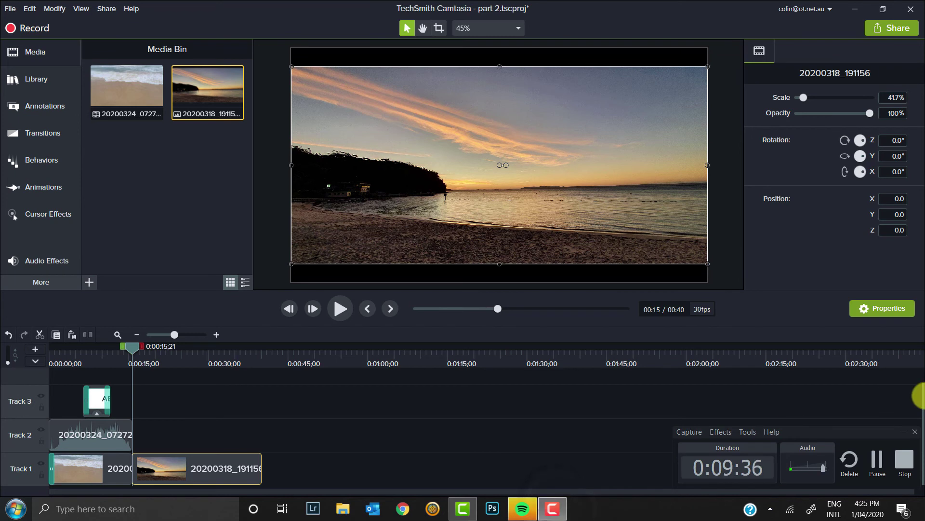
{"action": "left_click", "coordinate": [877, 459]}
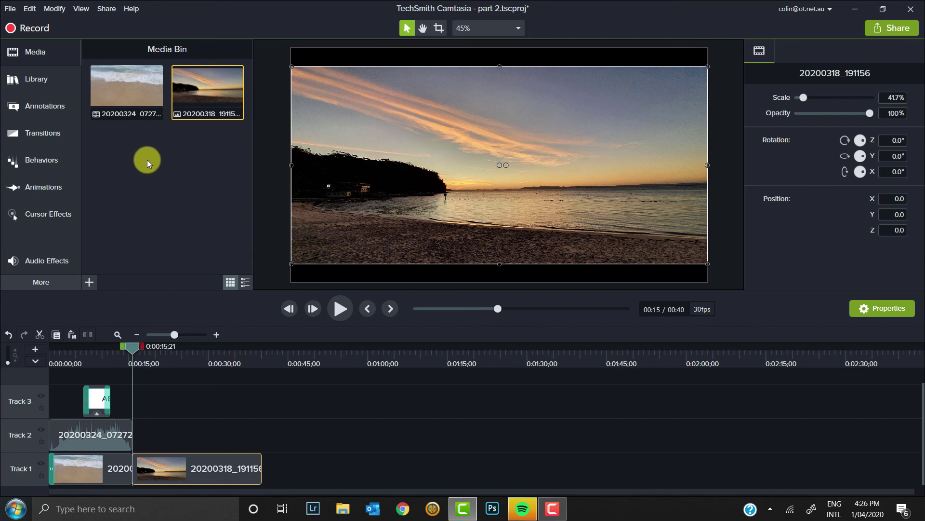
Import Sentimental Sunrise.mp3 from the sentimental-sunrise-RFYSKA8 folder in Music & Sounds into the Media Bin.
{"action": "right_click", "coordinate": [168, 179]}
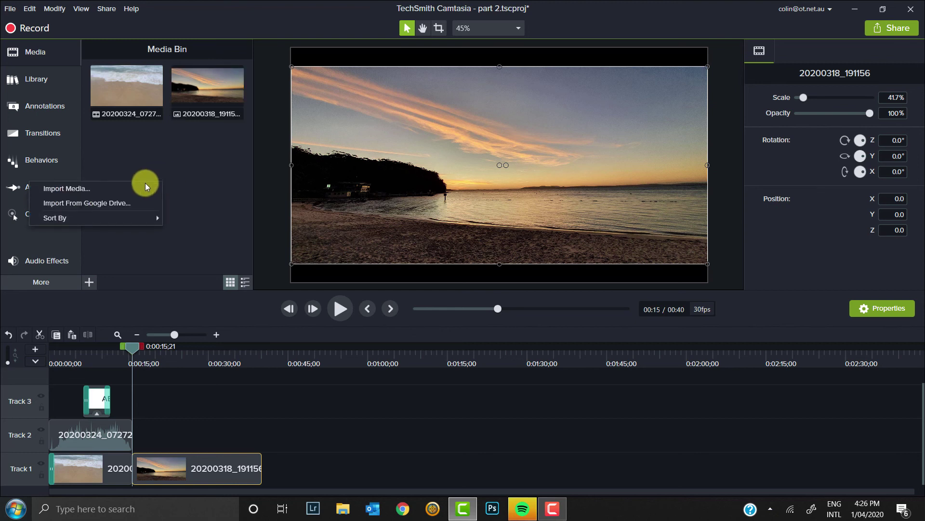
{"action": "left_click", "coordinate": [131, 188]}
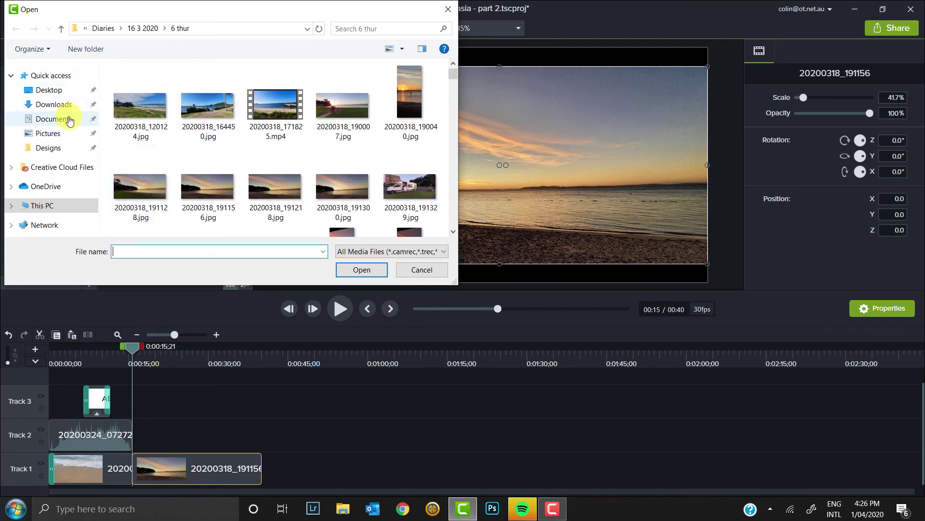
{"action": "left_click", "coordinate": [103, 28]}
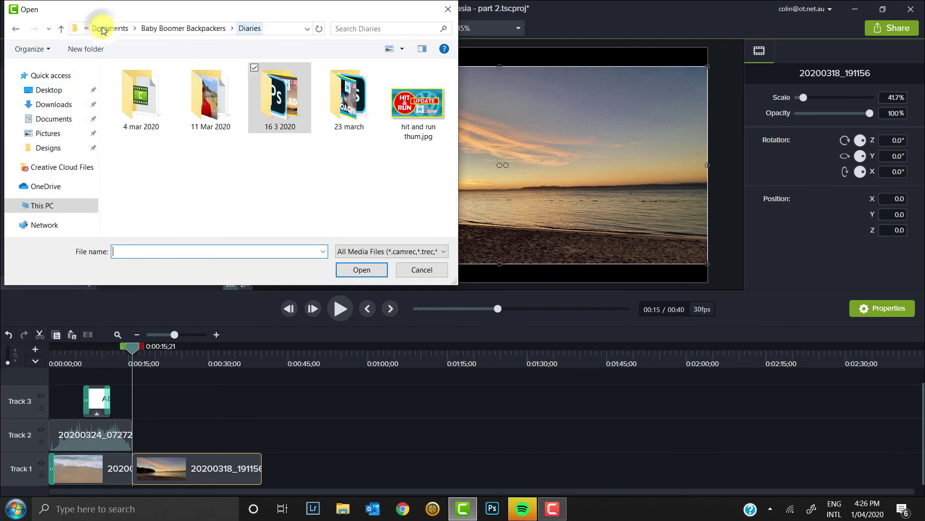
{"action": "left_click", "coordinate": [148, 30]}
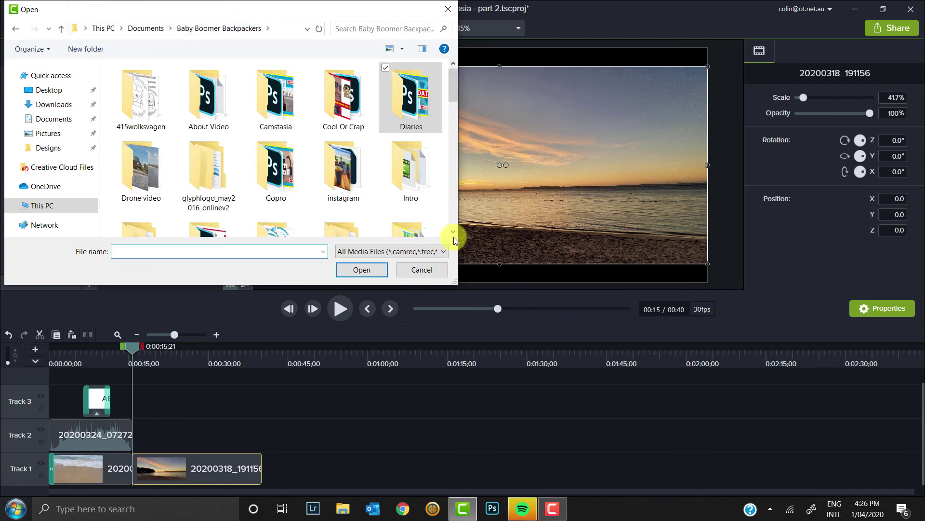
{"action": "scroll", "coordinate": [454, 234], "scroll_direction": "down", "scroll_amount": 2}
{"action": "double_click", "coordinate": [346, 133]}
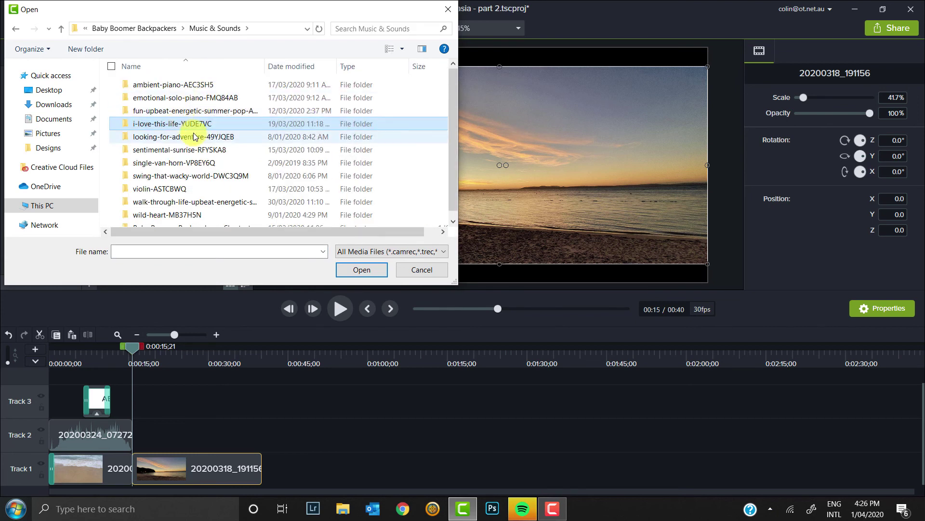
{"action": "double_click", "coordinate": [173, 150]}
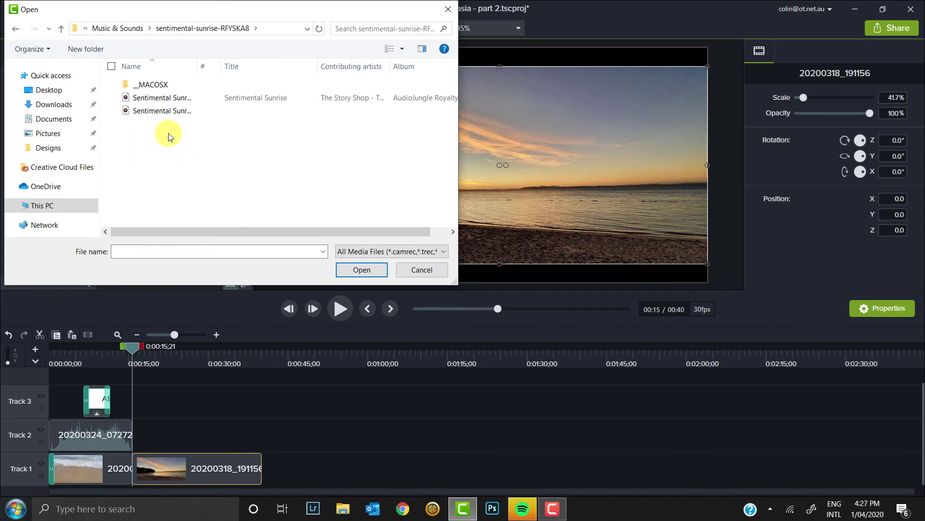
{"action": "left_click", "coordinate": [167, 102]}
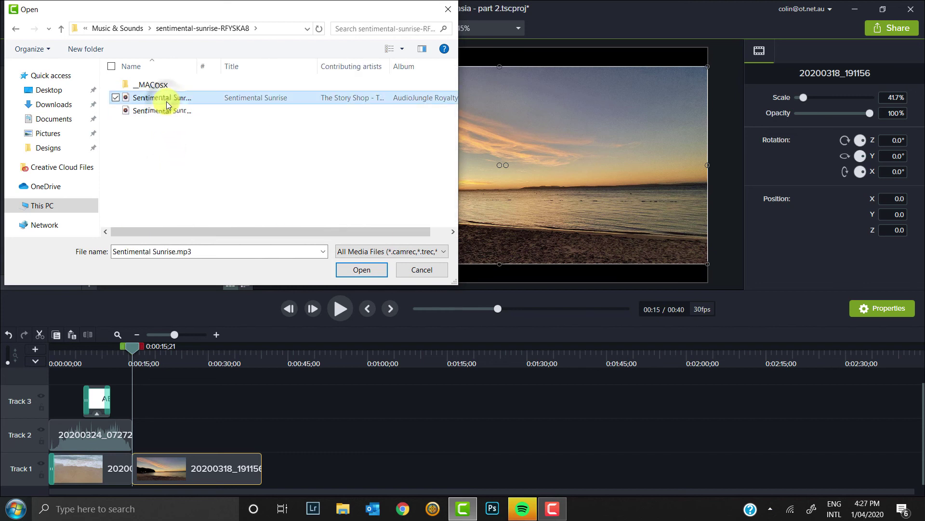
{"action": "left_click", "coordinate": [361, 271]}
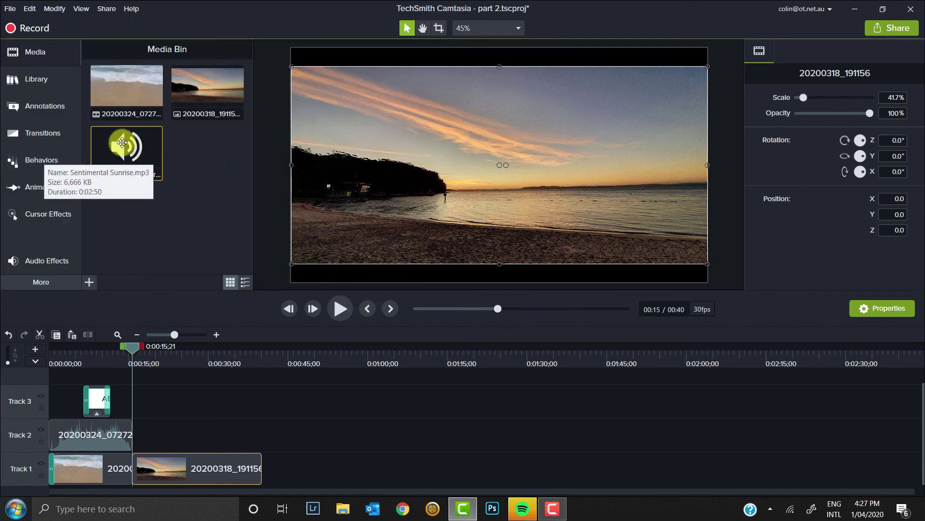
Preview the Sentimental Sunrise music briefly, and place it on Track 2 directly after the beach audio.
{"action": "left_click", "coordinate": [123, 158]}
{"action": "double_click", "coordinate": [128, 150]}
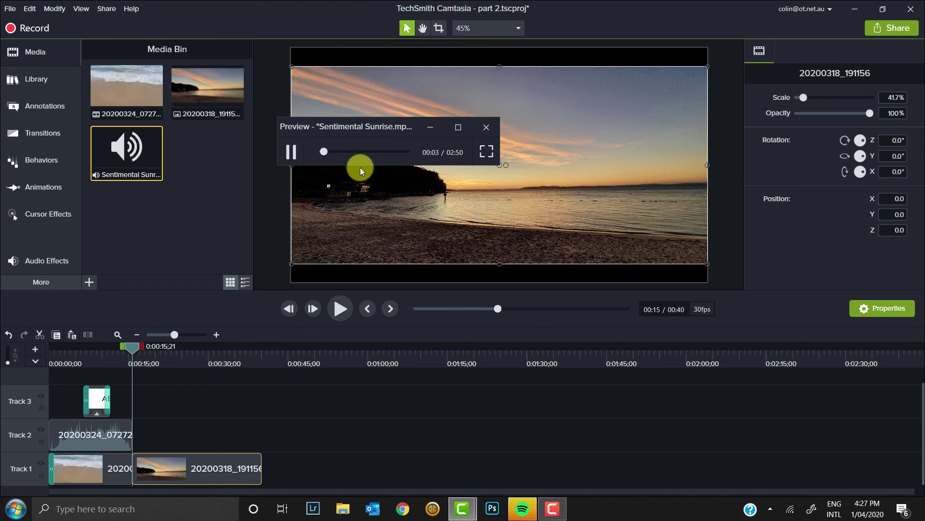
{"action": "left_click", "coordinate": [486, 128]}
{"action": "left_click_drag", "start_coordinate": [132, 154], "coordinate": [131, 441]}
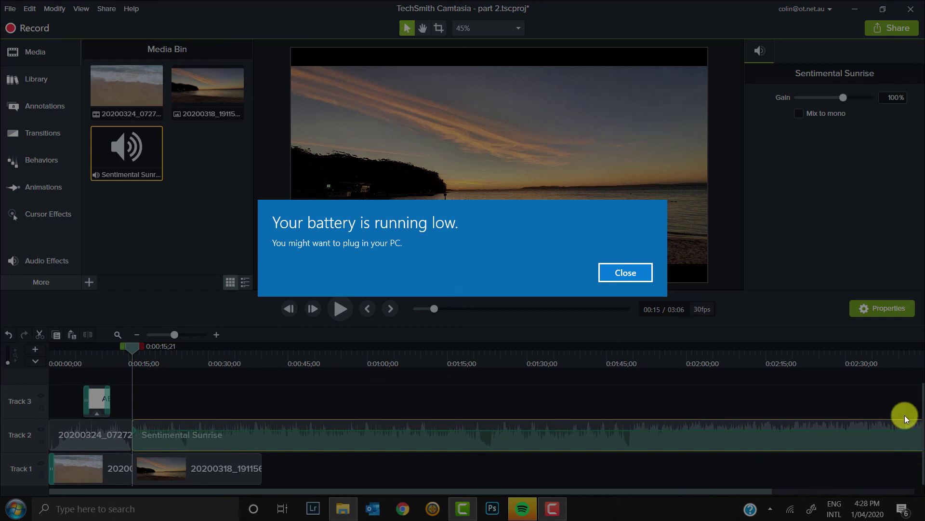
{"action": "key", "text": "Return"}
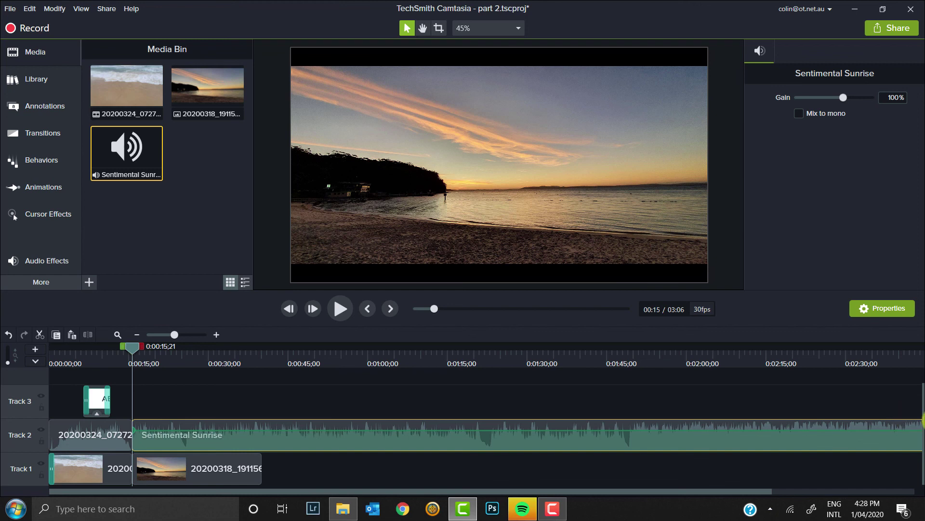
{"action": "mouse_move", "coordinate": [557, 513]}
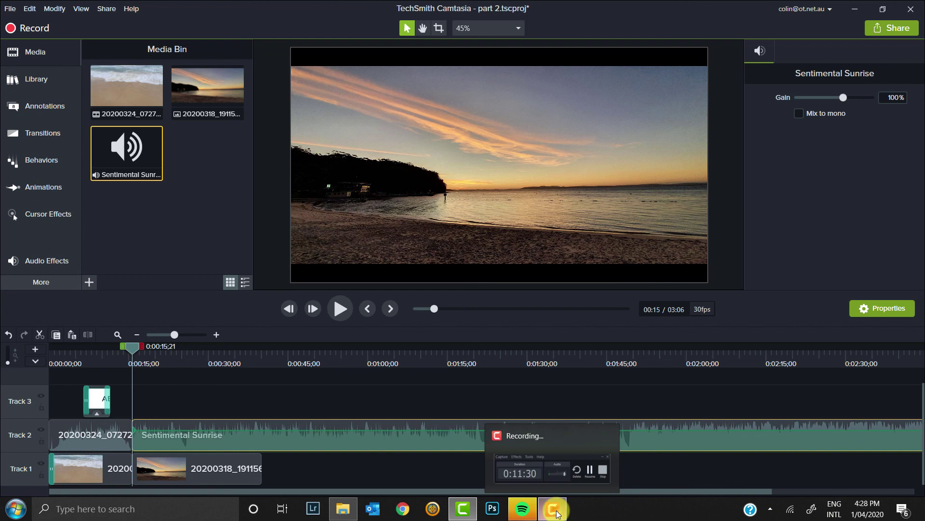
{"action": "left_click", "coordinate": [558, 514]}
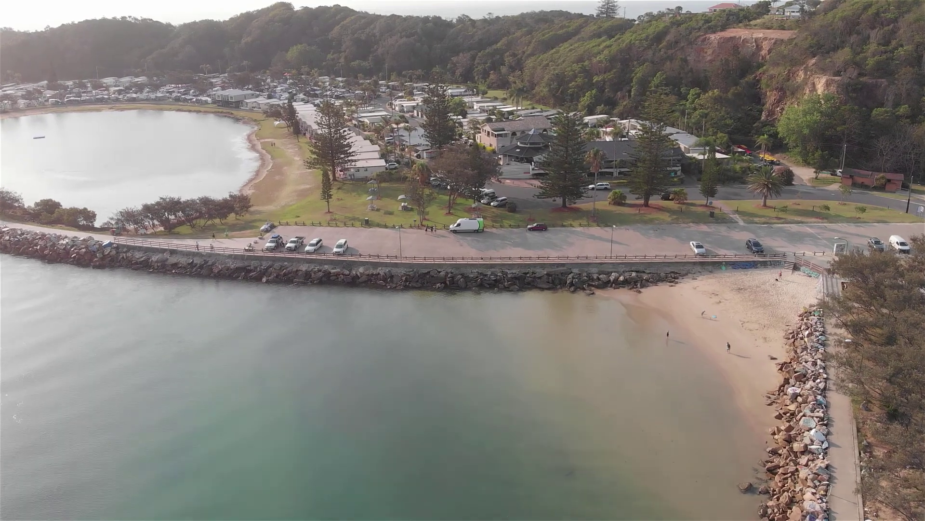